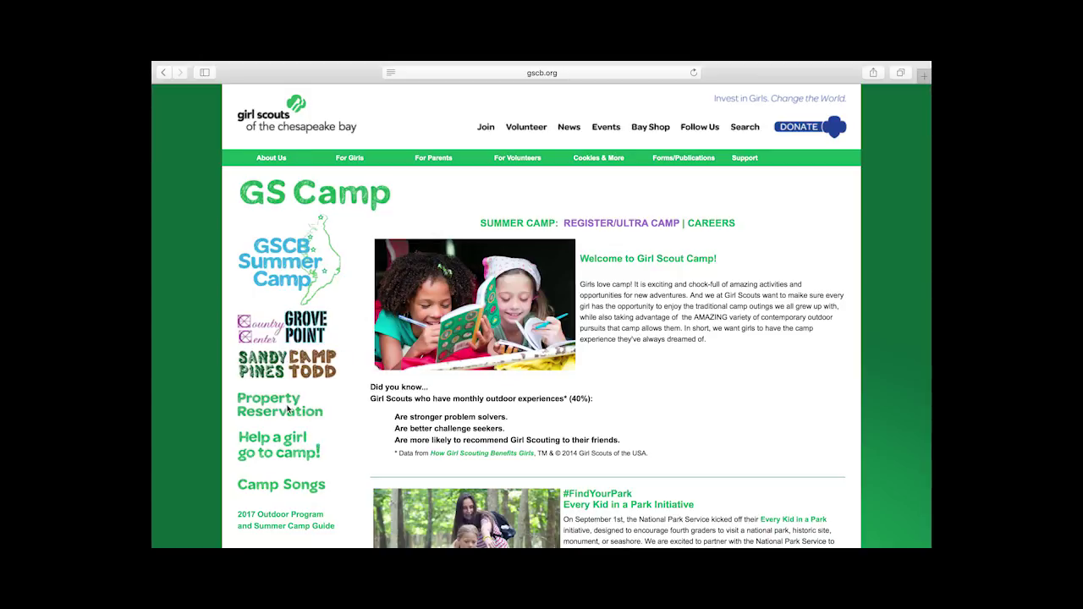
Step: Follow the Property Reservation FAQ's Making A Reservation link through to gscb.doubleknot.com
{"action": "left_click", "coordinate": [288, 408]}
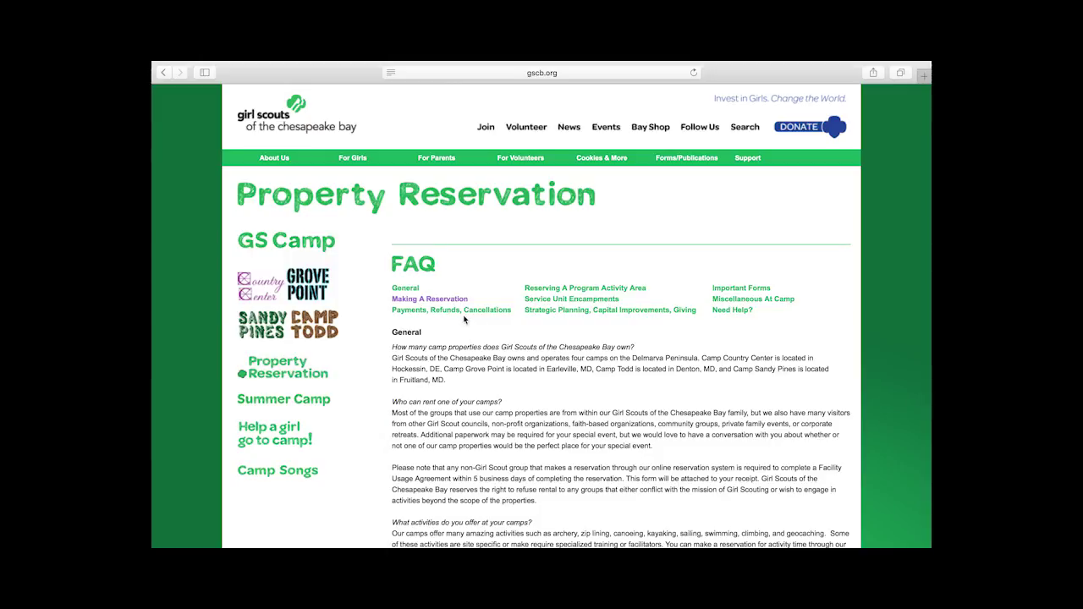
{"action": "left_click", "coordinate": [448, 300]}
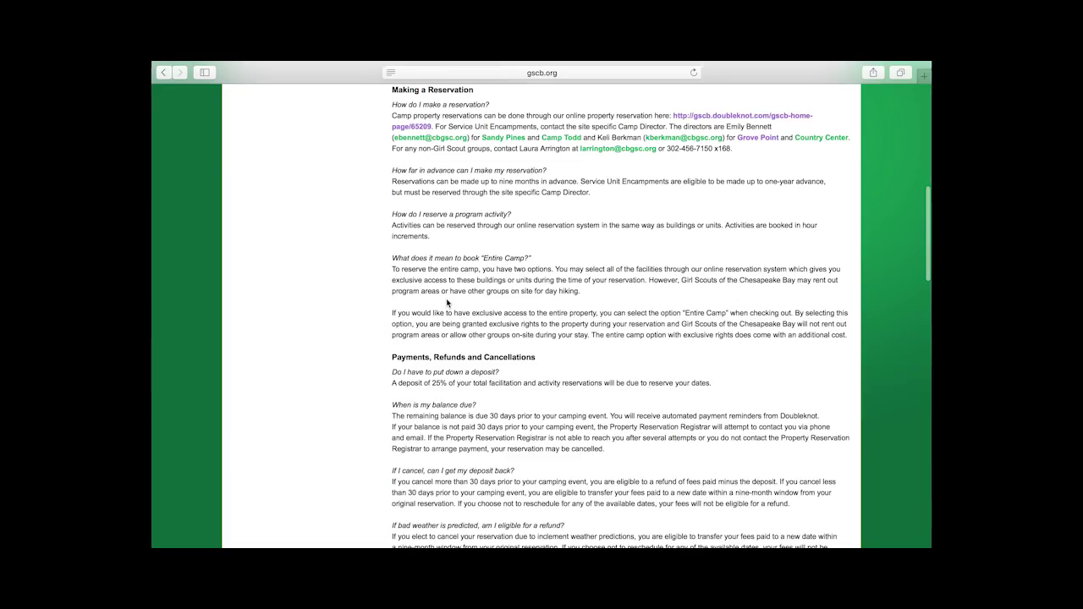
{"action": "left_click", "coordinate": [692, 117]}
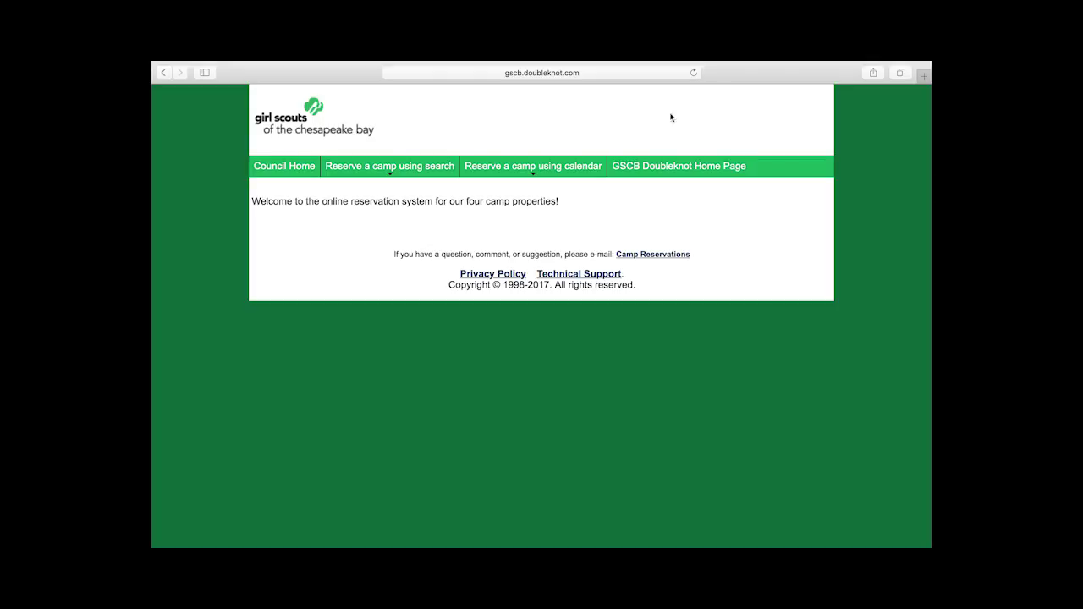
Step: Choose Sandy Pines from the 'Reserve a camp using search' menu
{"action": "left_click", "coordinate": [390, 173]}
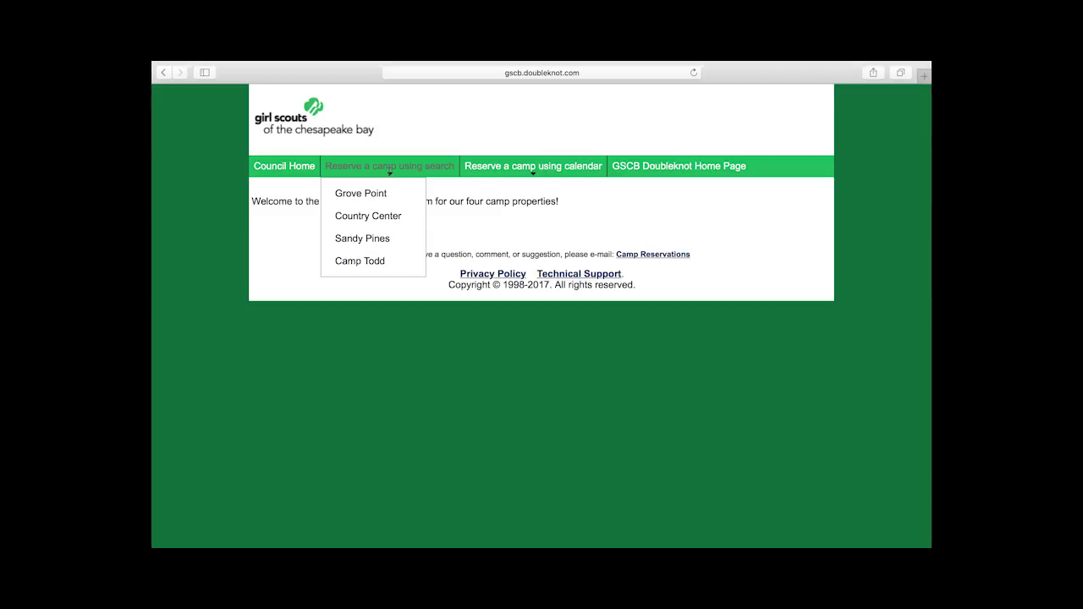
{"action": "left_click", "coordinate": [361, 239]}
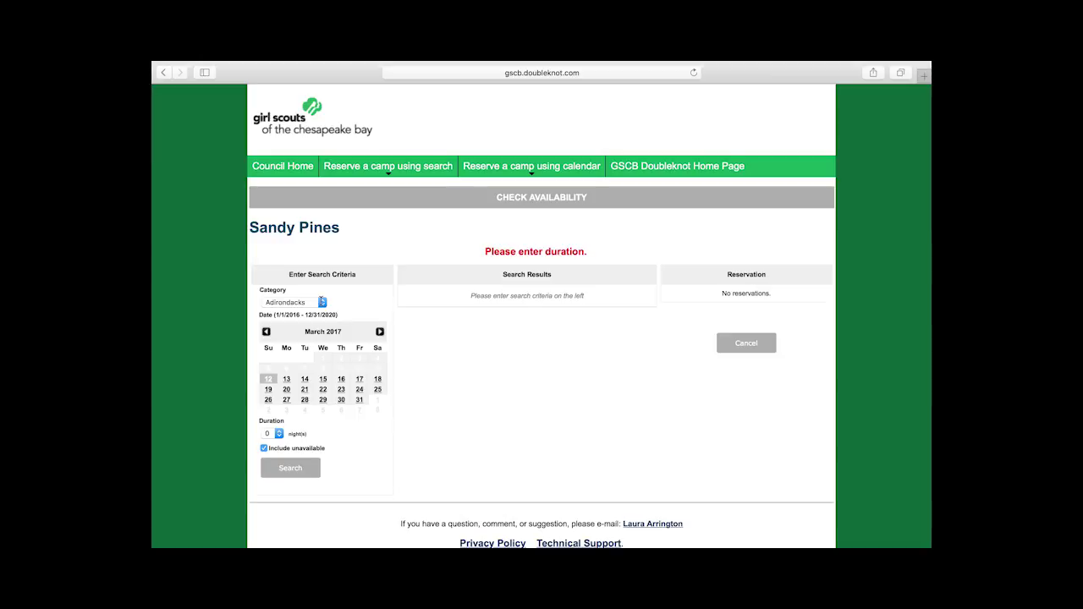
Step: Set the Sandy Pines search category to Lodges and the arrival date to September 16, 2017
{"action": "left_click", "coordinate": [321, 302]}
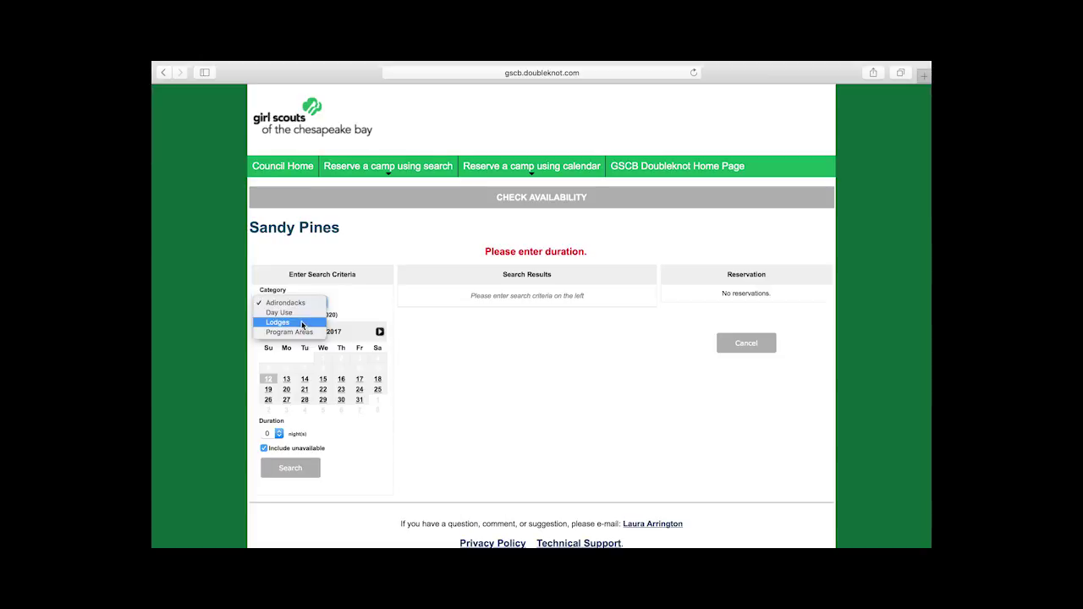
{"action": "left_click", "coordinate": [303, 323]}
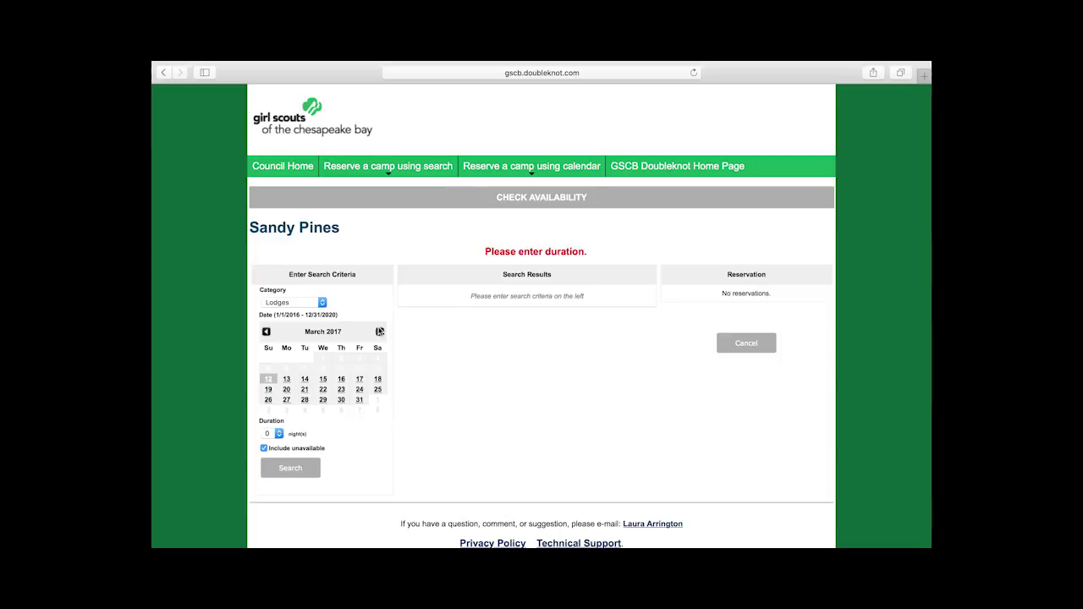
{"action": "left_click", "coordinate": [380, 332]}
{"action": "left_click", "coordinate": [380, 332]}
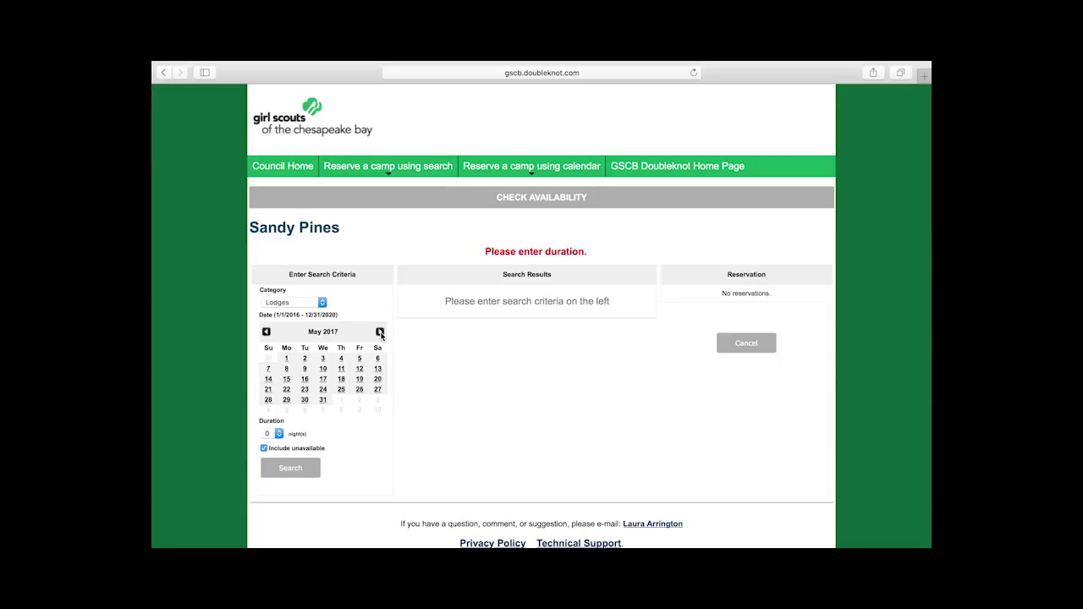
{"action": "left_click", "coordinate": [380, 332]}
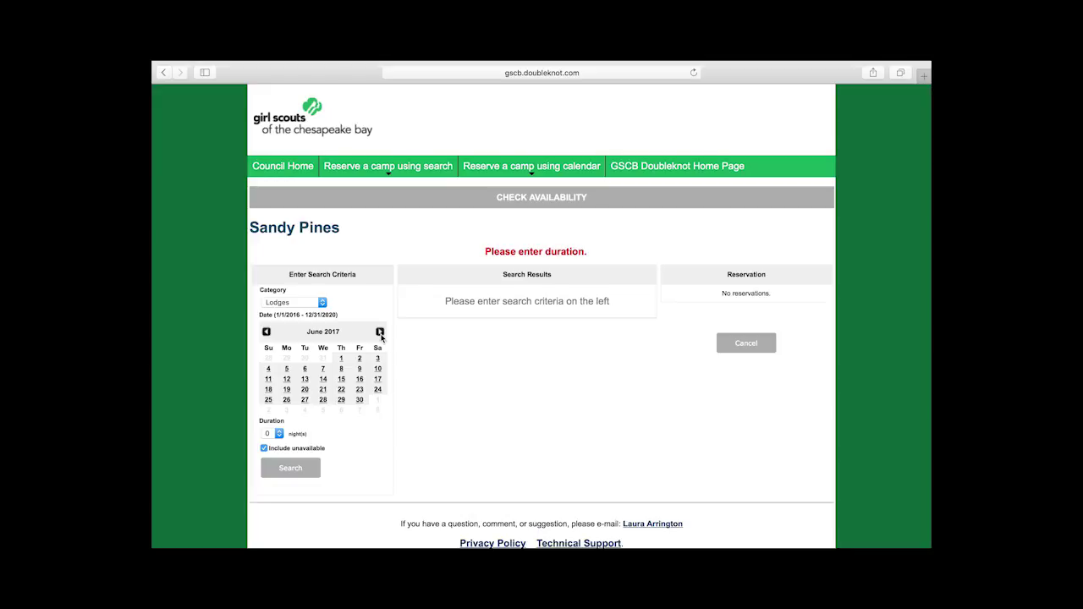
{"action": "triple_click", "coordinate": [380, 331]}
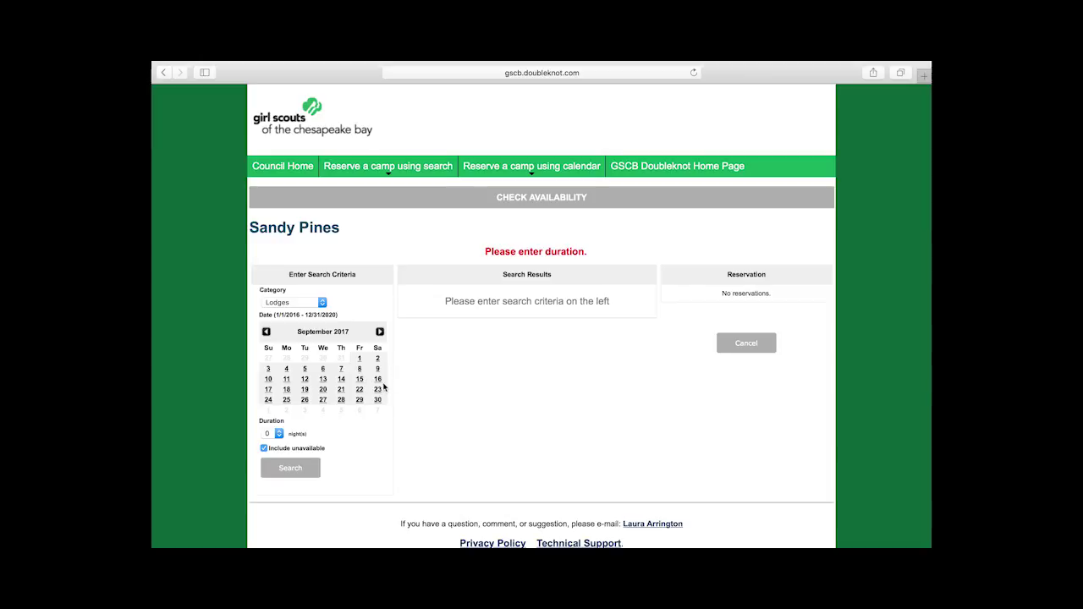
{"action": "left_click", "coordinate": [377, 379]}
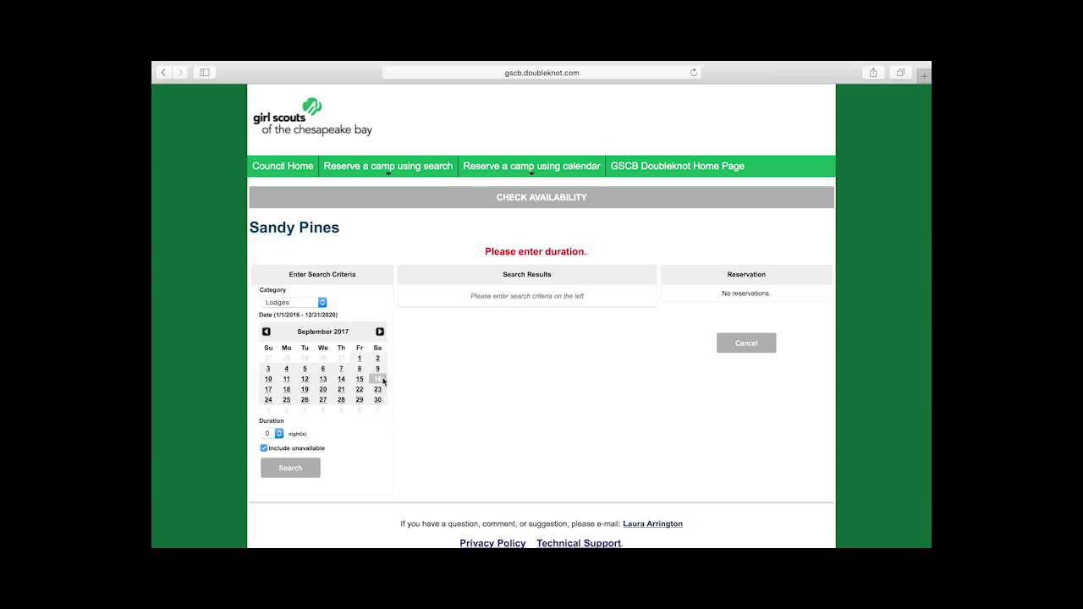
Step: Search a 1-night stay, reserve Connie Bell Lodge for 9/16–9/17/2017, and start checkout
{"action": "left_click", "coordinate": [278, 436]}
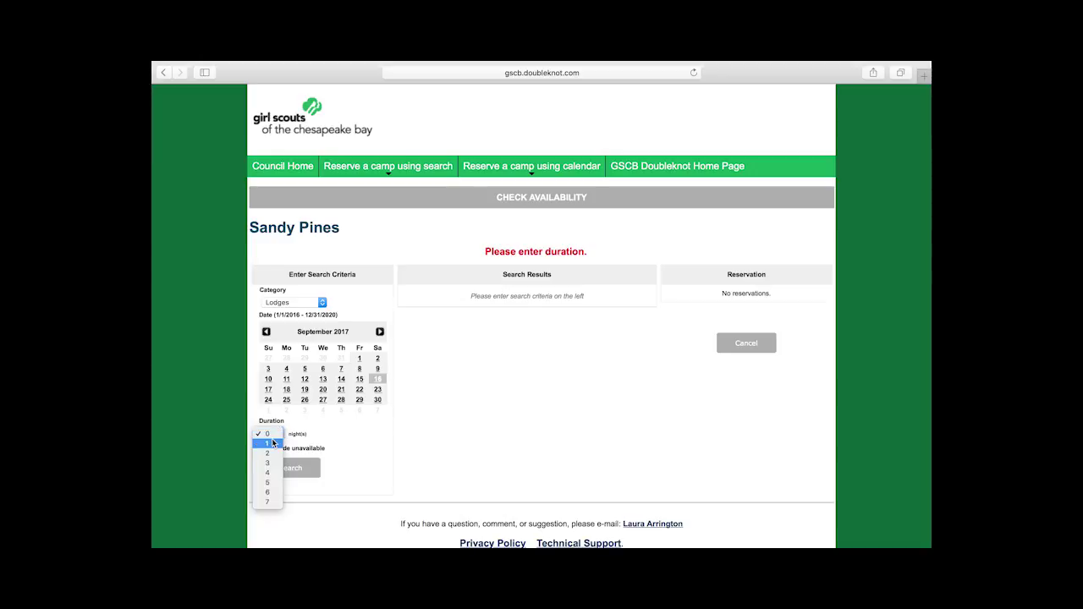
{"action": "left_click", "coordinate": [274, 443]}
{"action": "left_click", "coordinate": [297, 469]}
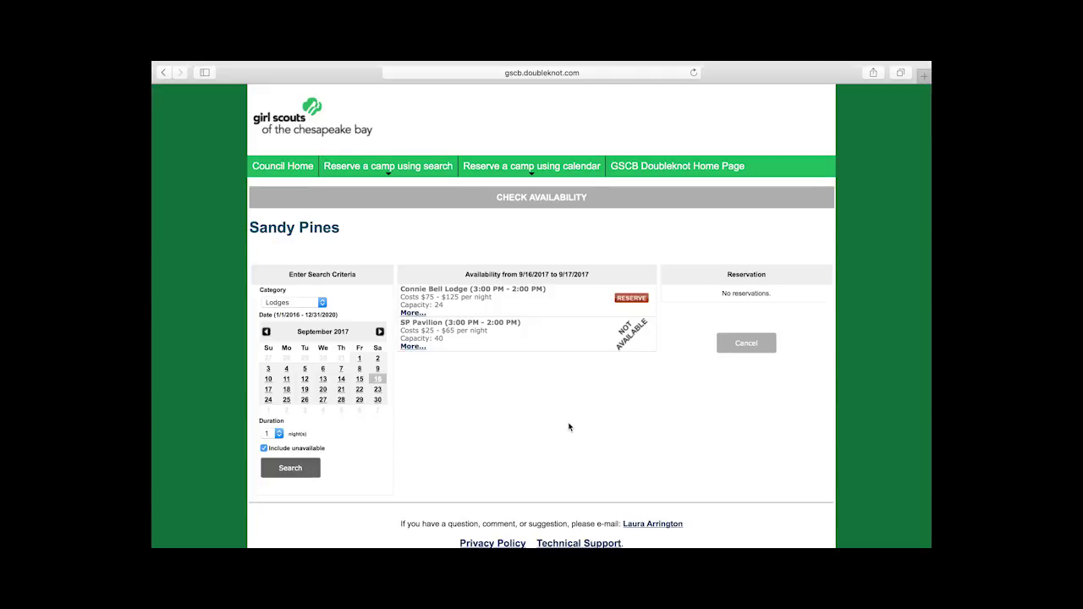
{"action": "left_click", "coordinate": [625, 301]}
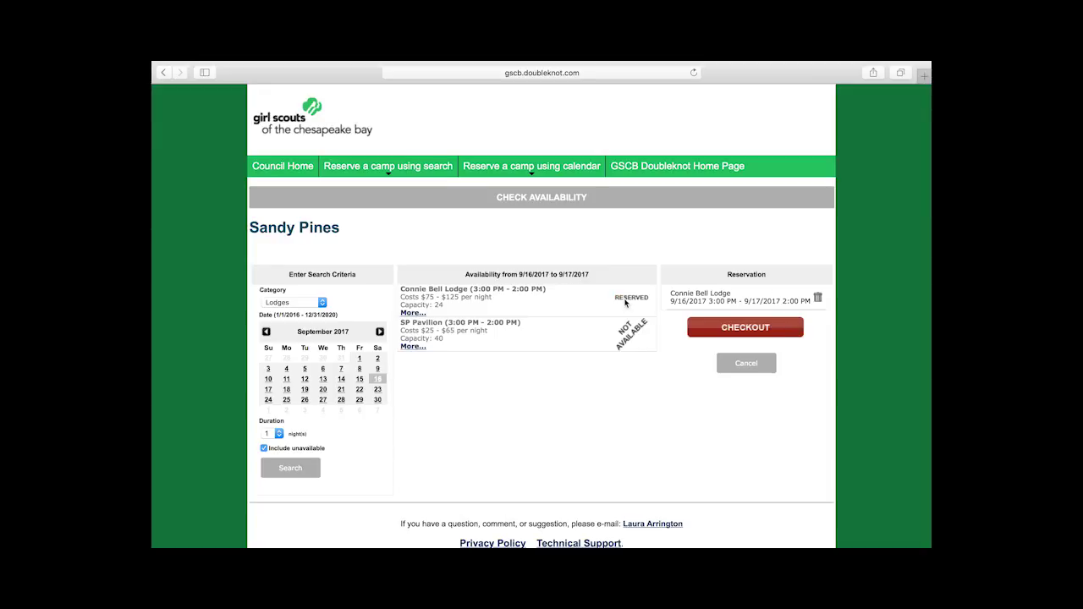
{"action": "left_click", "coordinate": [753, 336]}
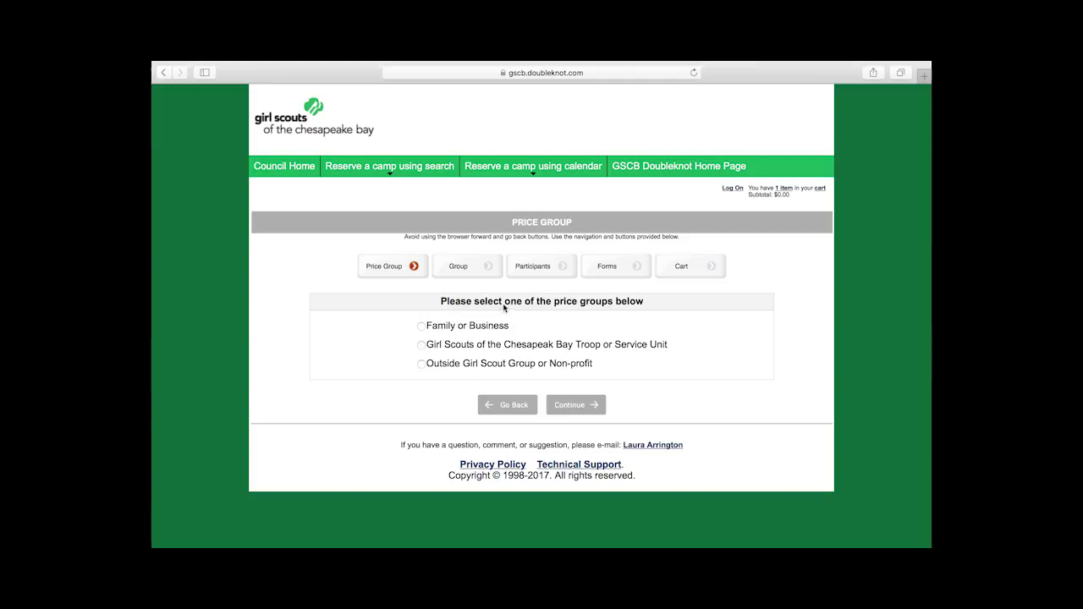
Step: Choose the GSCB Troop or Service Unit price group and enter Troop 123 as the group name
{"action": "left_click", "coordinate": [423, 346]}
{"action": "left_click", "coordinate": [575, 405]}
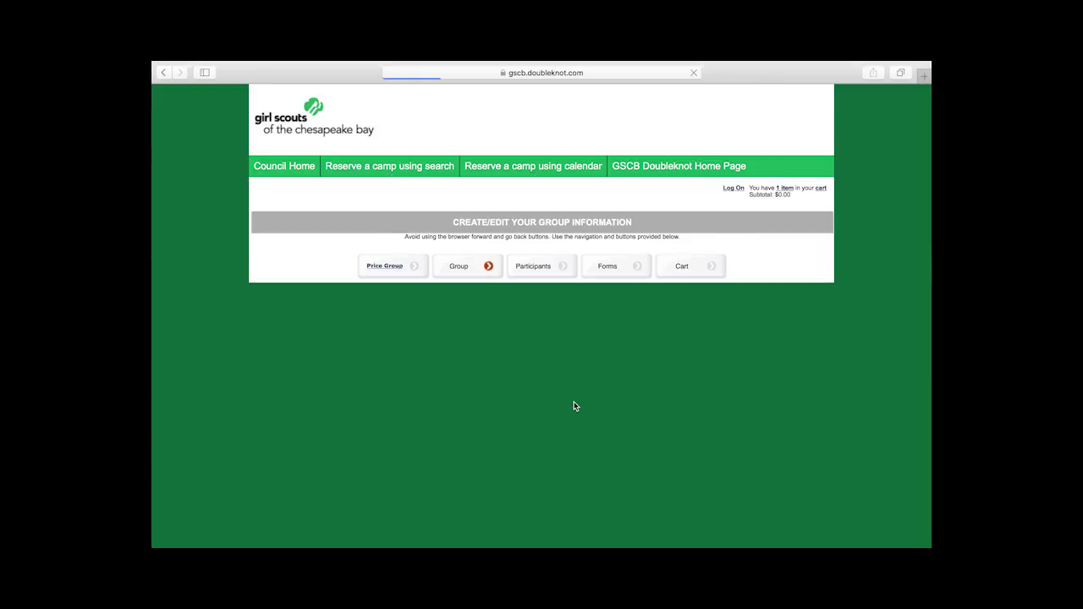
{"action": "left_click", "coordinate": [569, 391]}
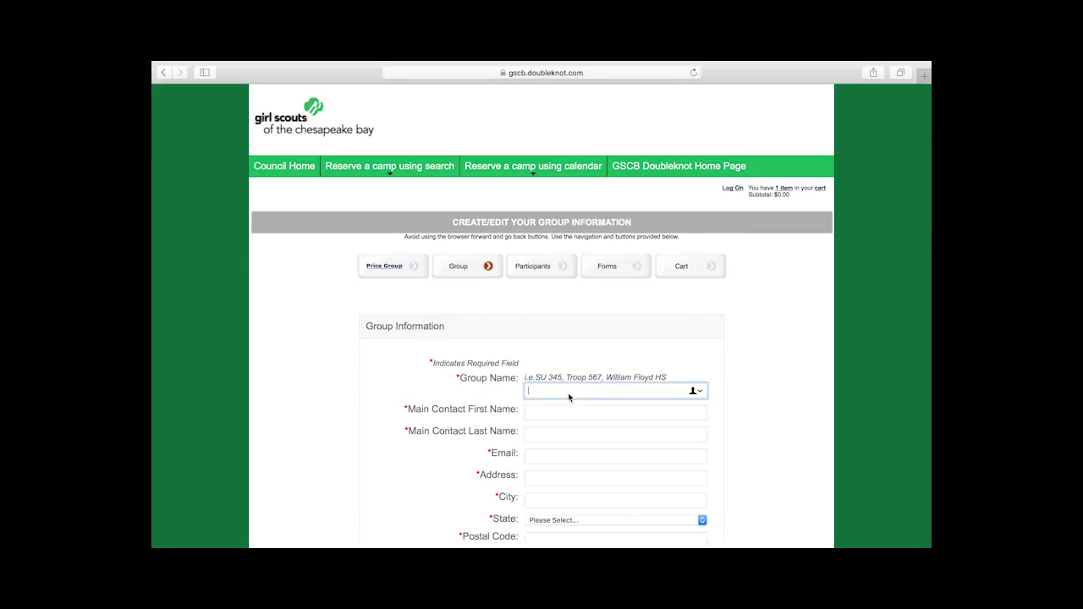
{"action": "type", "text": "Troop"}
{"action": "type", "text": " 123"}
Step: Fill in the group's street address, city, state and postal code
{"action": "type", "text": "altimore Pike"}
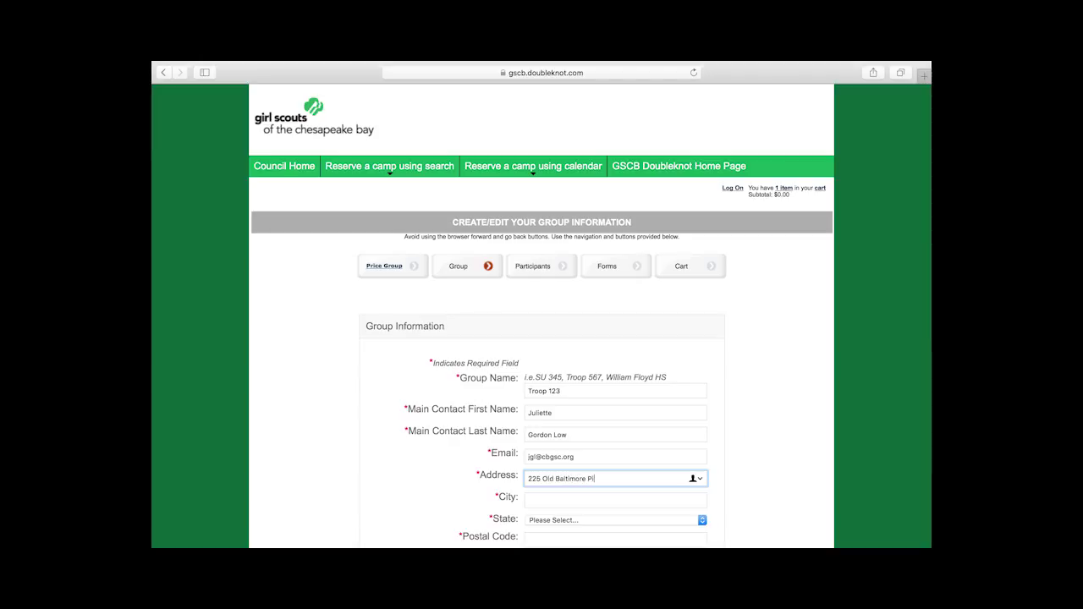
{"action": "key", "text": "Tab"}
{"action": "type", "text": "Newark"}
{"action": "key", "text": "Tab"}
{"action": "key", "text": "d"}
{"action": "key", "text": "Tab"}
{"action": "type", "text": "19702"}
Step: Enter the group's phone number and the February 21, 2017 volunteer certification date
{"action": "scroll", "coordinate": [542, 338], "scroll_direction": "down", "scroll_amount": 5}
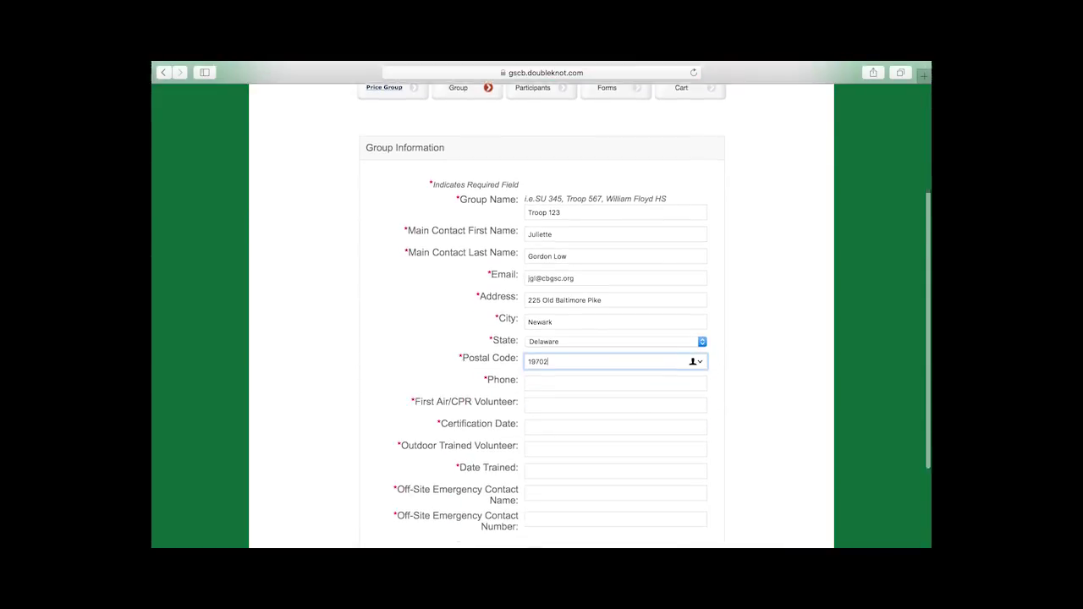
{"action": "scroll", "coordinate": [542, 338], "scroll_direction": "down", "scroll_amount": 3}
{"action": "left_click", "coordinate": [551, 381]}
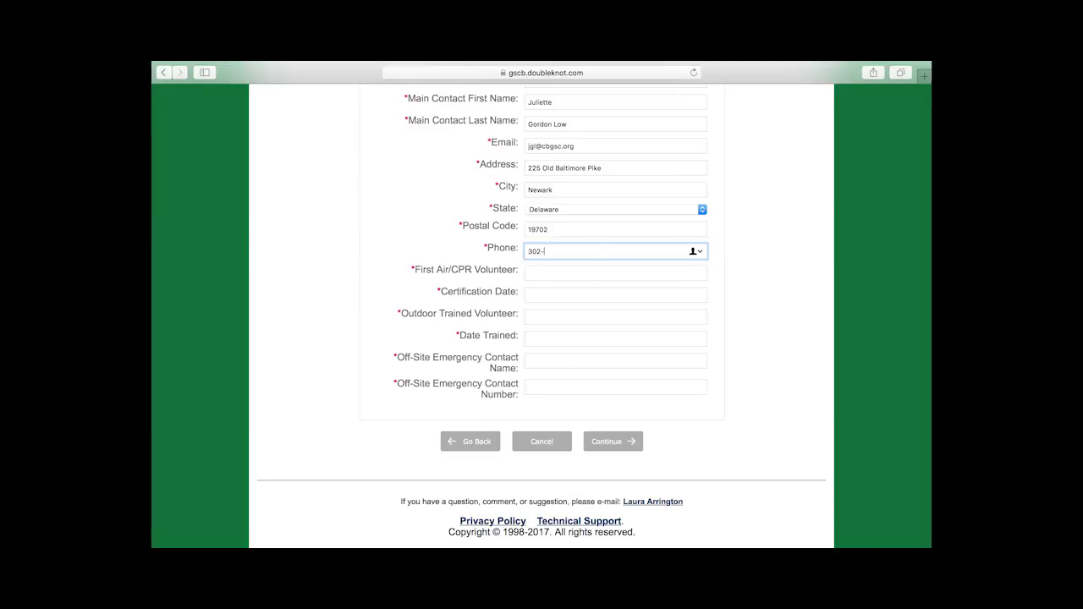
{"action": "type", "text": "ebruary 21"}
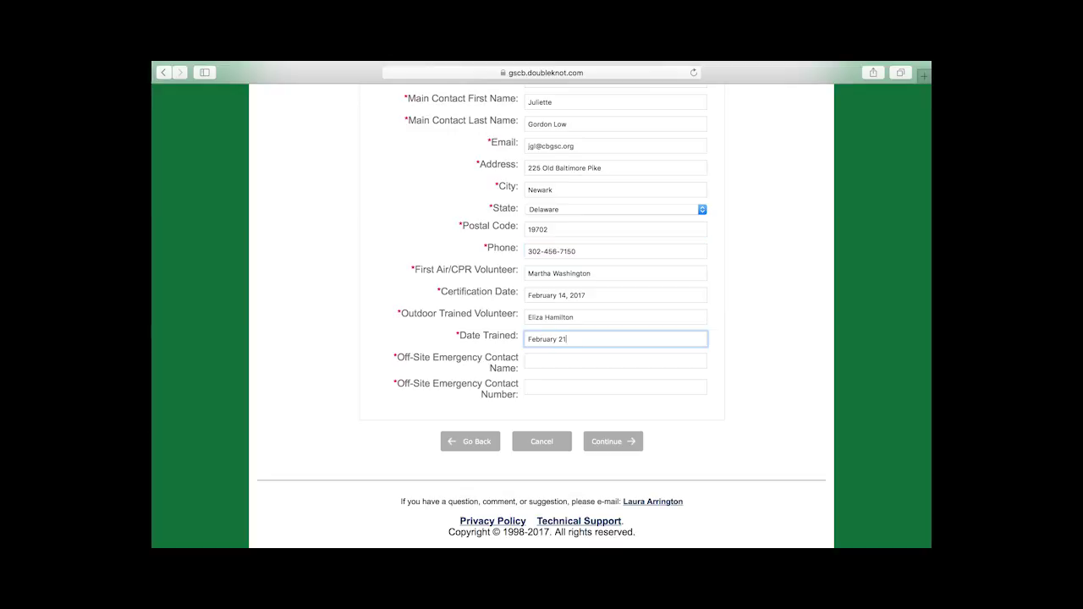
{"action": "type", "text": ", 2017"}
Step: Enter the off-site emergency contact's name, fixing a misspelling, and their phone number
{"action": "left_click", "coordinate": [572, 366]}
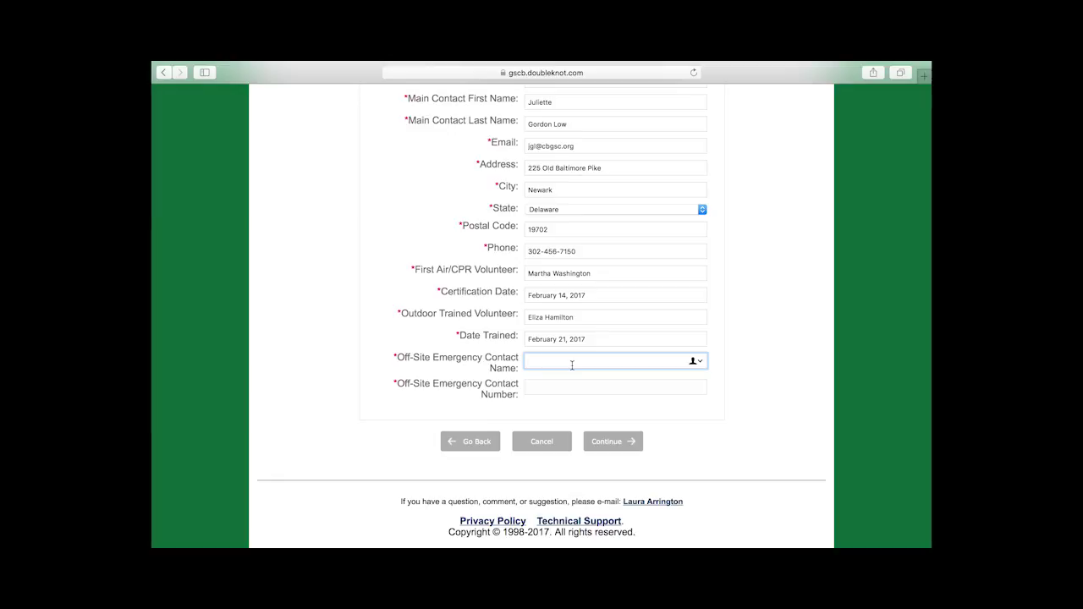
{"action": "type", "text": "Alexander Hamilson"}
{"action": "left_click", "coordinate": [615, 386]}
{"action": "left_click", "coordinate": [583, 361]}
{"action": "key", "text": "BackSpace"}
{"action": "type", "text": "t"}
{"action": "key", "text": "Tab"}
{"action": "type", "text": "302-555-1234"}
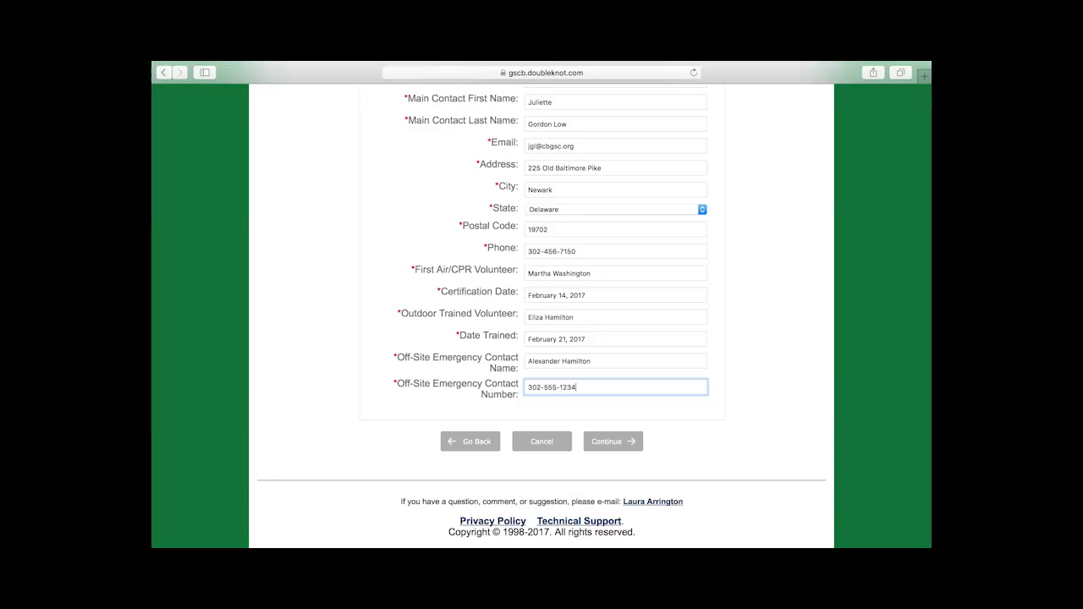
Step: Submit the group information and record a party of 2 adult females and 6 girls
{"action": "left_click", "coordinate": [629, 442]}
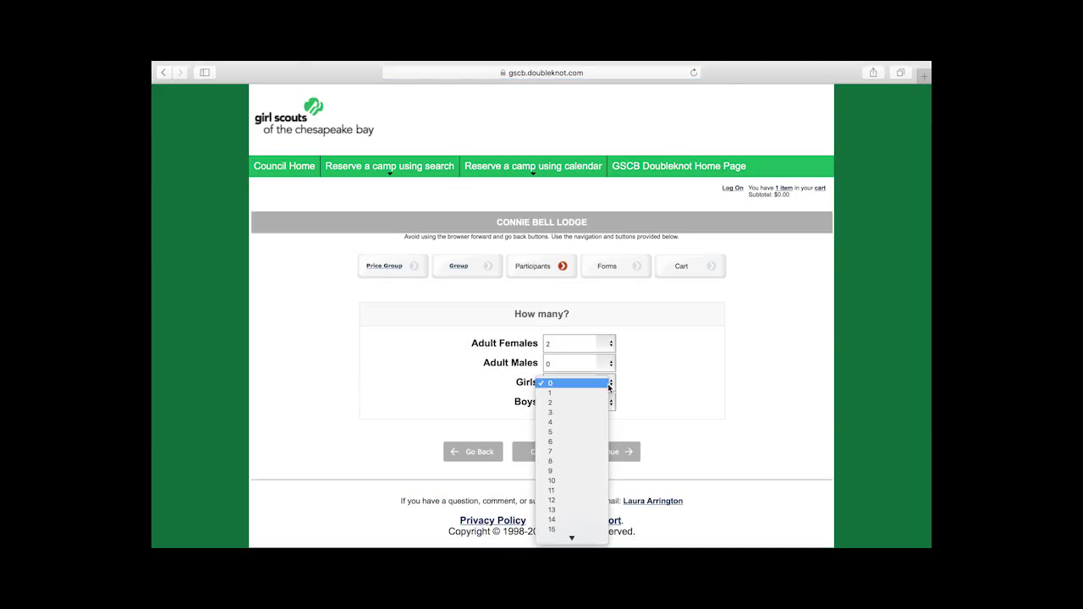
{"action": "key", "text": "Escape"}
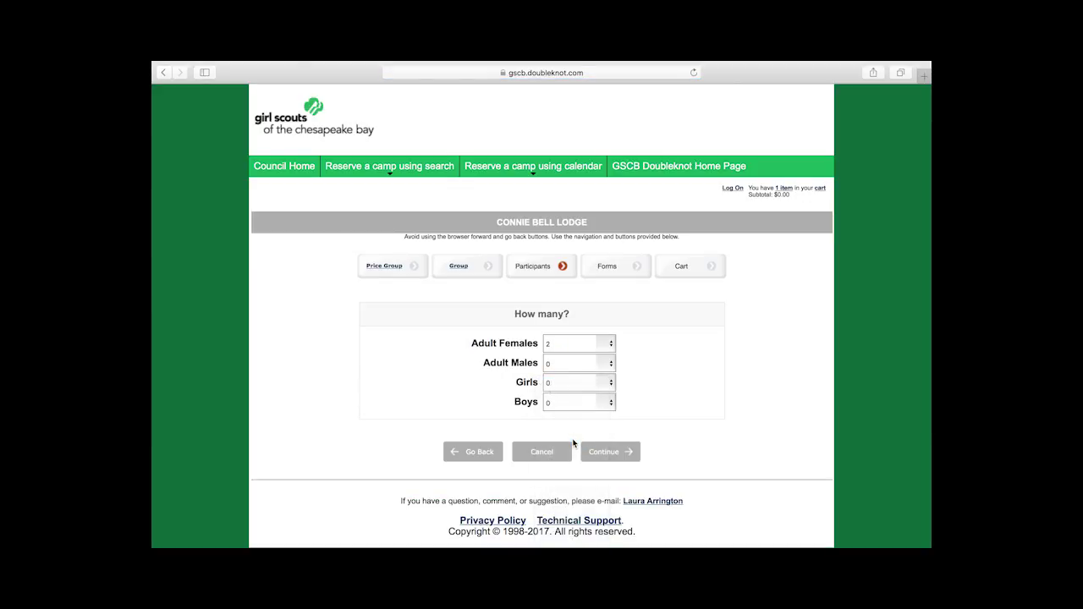
{"action": "left_click", "coordinate": [623, 451]}
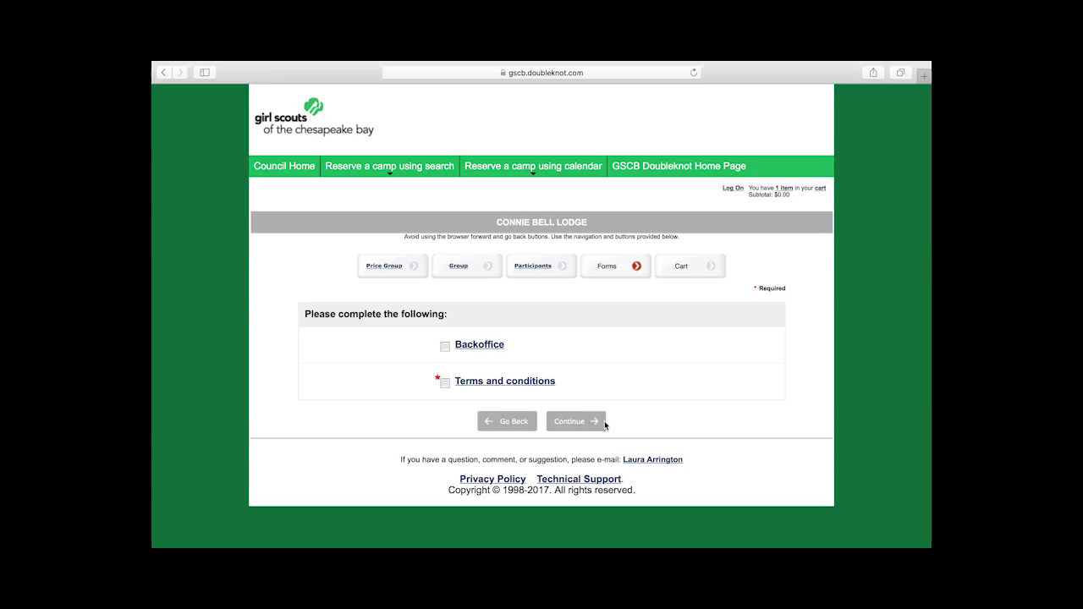
Step: Read the Connie Bell Lodge terms and conditions and agree to them with Yes
{"action": "left_click", "coordinate": [501, 382]}
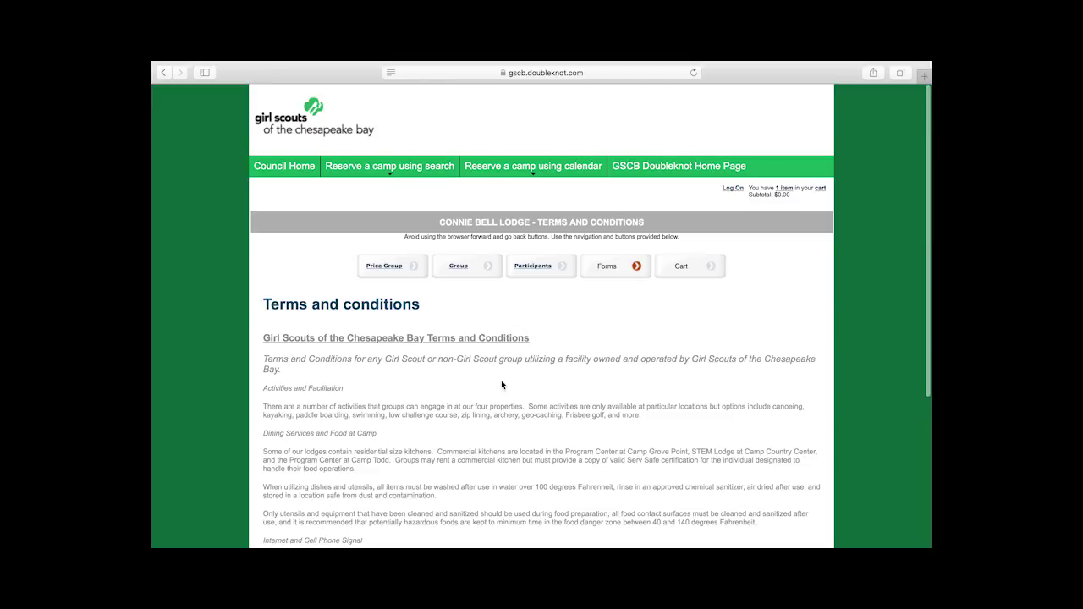
{"action": "scroll", "coordinate": [502, 384], "scroll_direction": "down", "scroll_amount": 5}
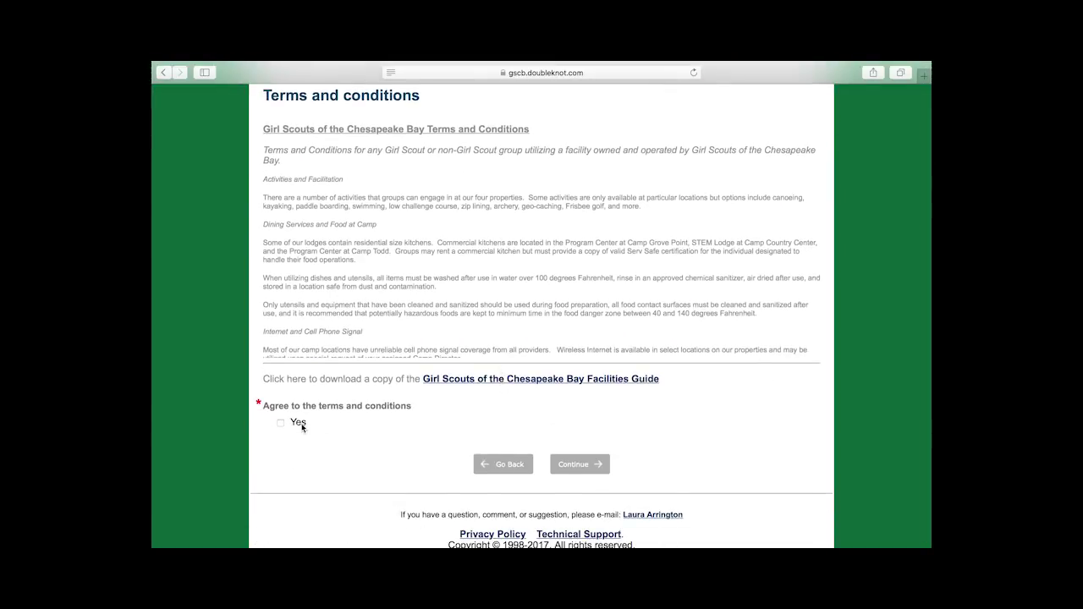
{"action": "left_click", "coordinate": [280, 423]}
{"action": "left_click", "coordinate": [580, 465]}
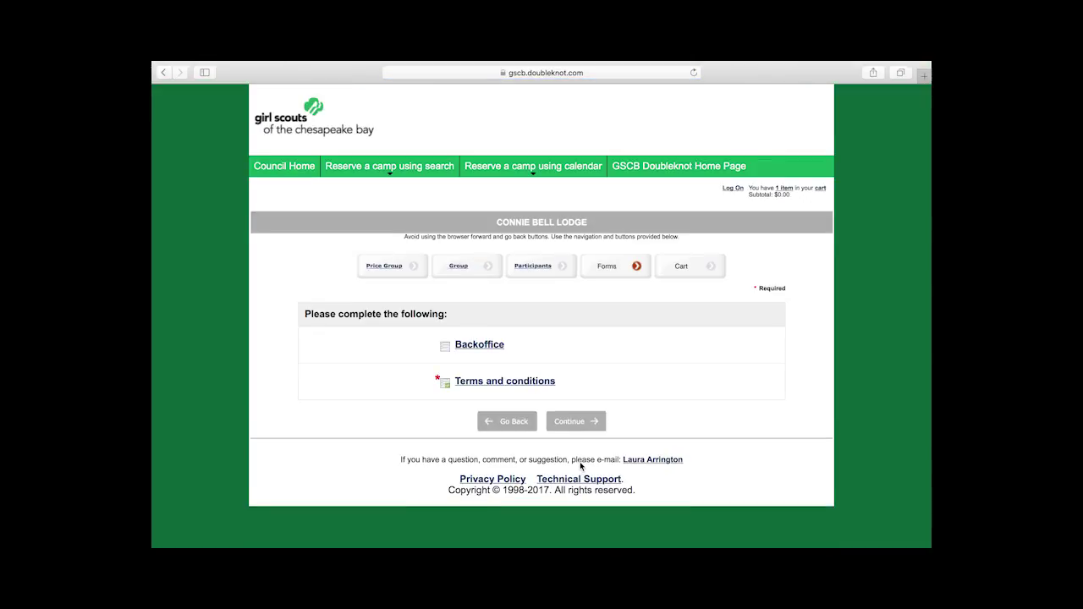
Step: In the cart, keep the $18.75 pay-now deposit rather than the full $75.00, then check out
{"action": "left_click", "coordinate": [583, 429]}
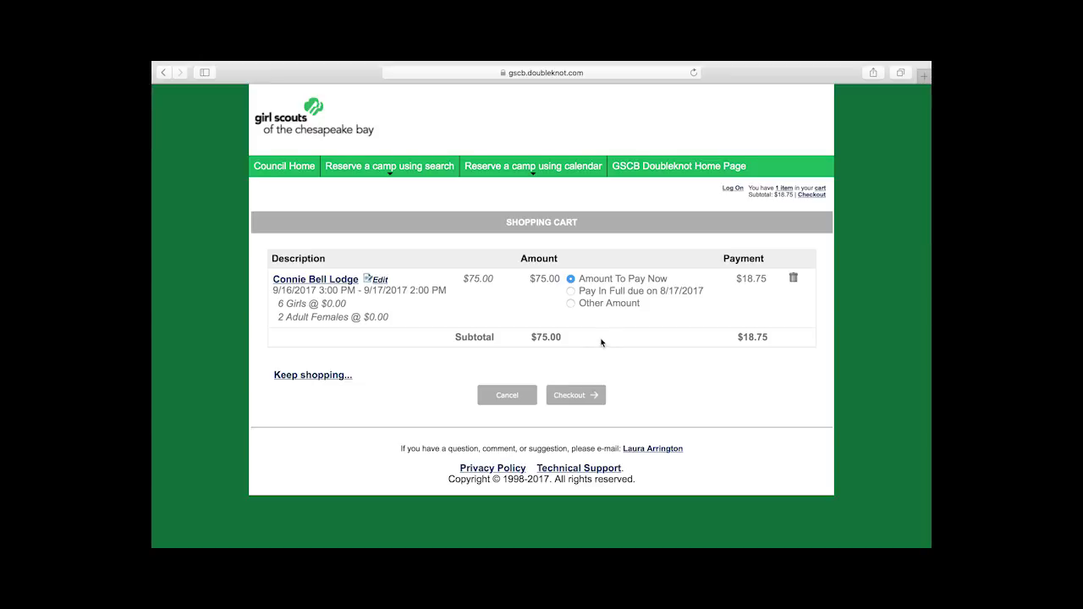
{"action": "left_click", "coordinate": [571, 292]}
{"action": "left_click", "coordinate": [571, 279]}
{"action": "left_click", "coordinate": [576, 396]}
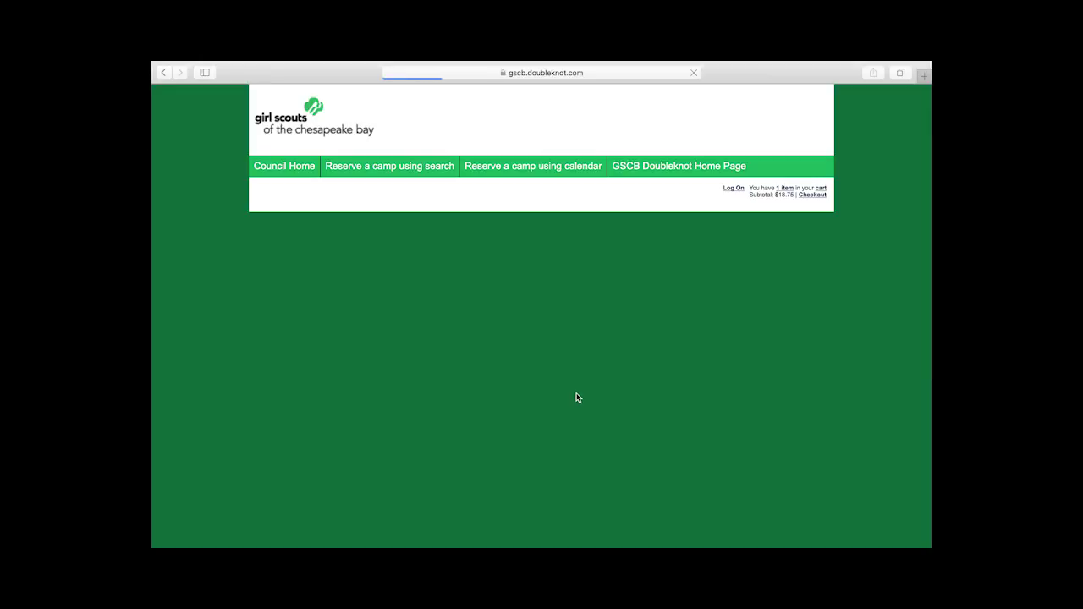
Step: Scroll through the payment and billing form showing the $18.75 balance due
{"action": "scroll", "coordinate": [550, 351], "scroll_direction": "down", "scroll_amount": 2}
{"action": "scroll", "coordinate": [549, 350], "scroll_direction": "down", "scroll_amount": 2}
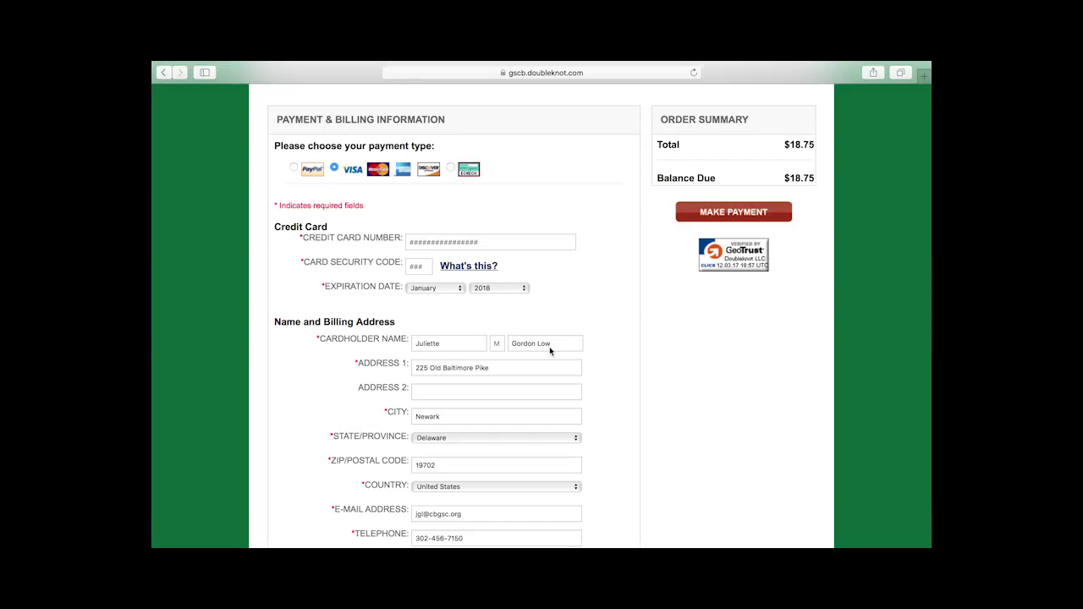
{"action": "scroll", "coordinate": [549, 348], "scroll_direction": "down", "scroll_amount": 5}
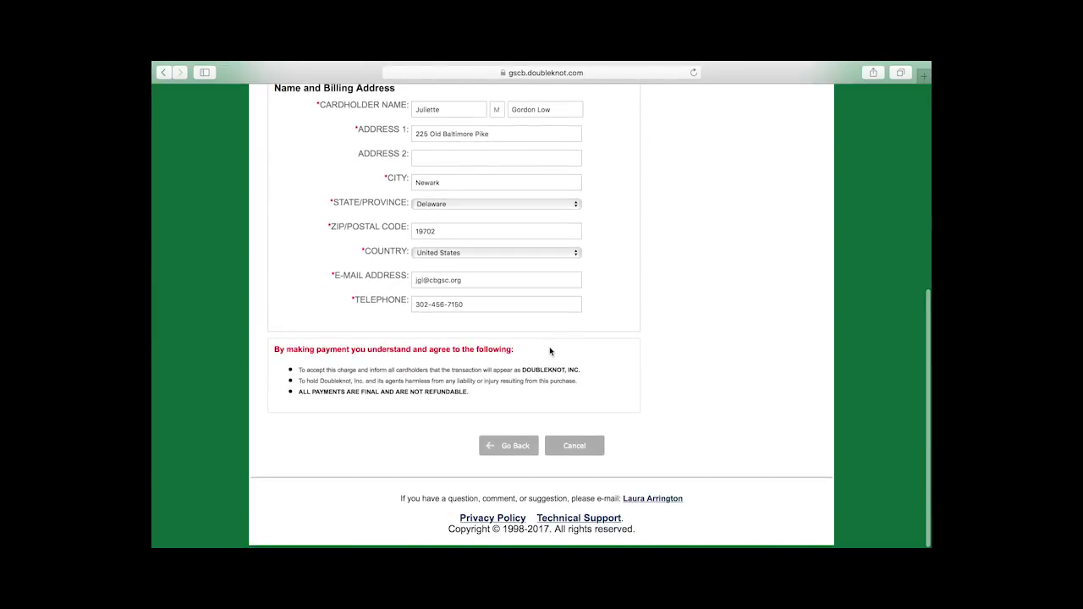
{"action": "scroll", "coordinate": [550, 350], "scroll_direction": "up", "scroll_amount": 5}
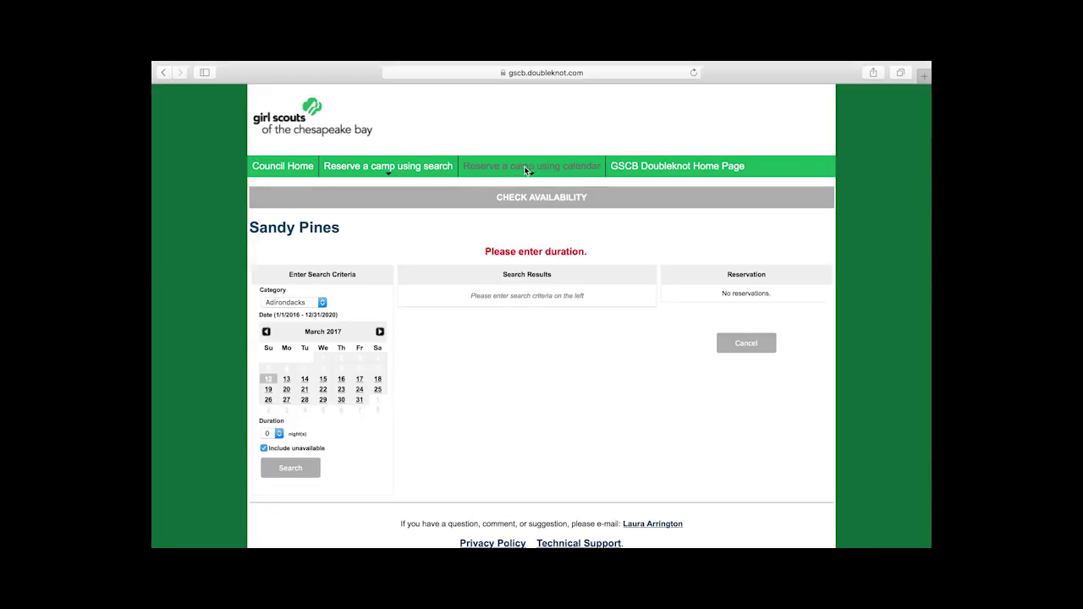
Step: Open the Grove Point booking calendar and show GP Archery availability under Program Areas
{"action": "left_click", "coordinate": [524, 166]}
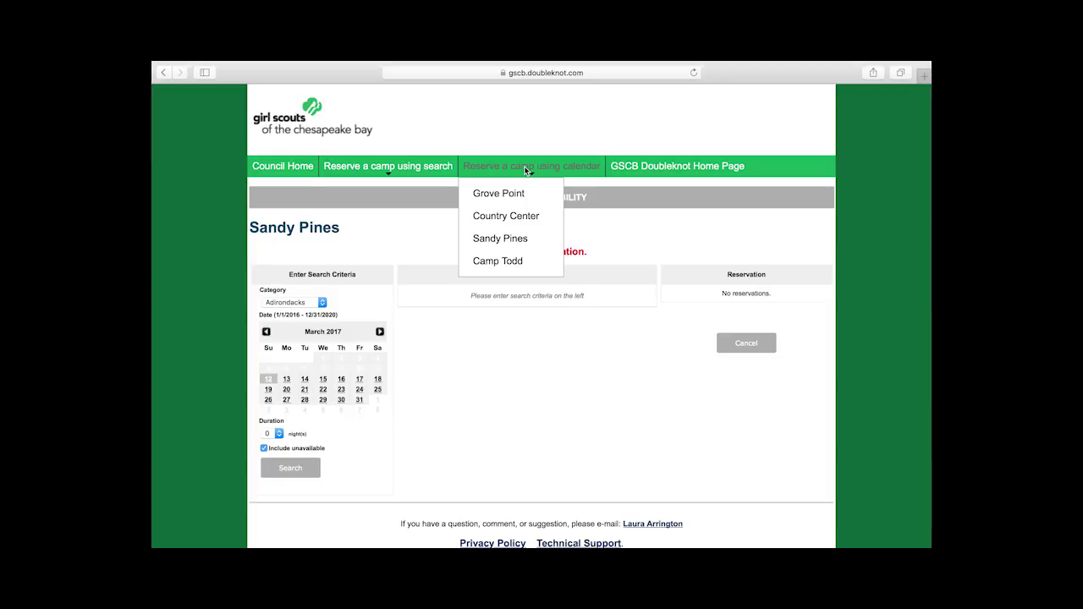
{"action": "left_click", "coordinate": [504, 194]}
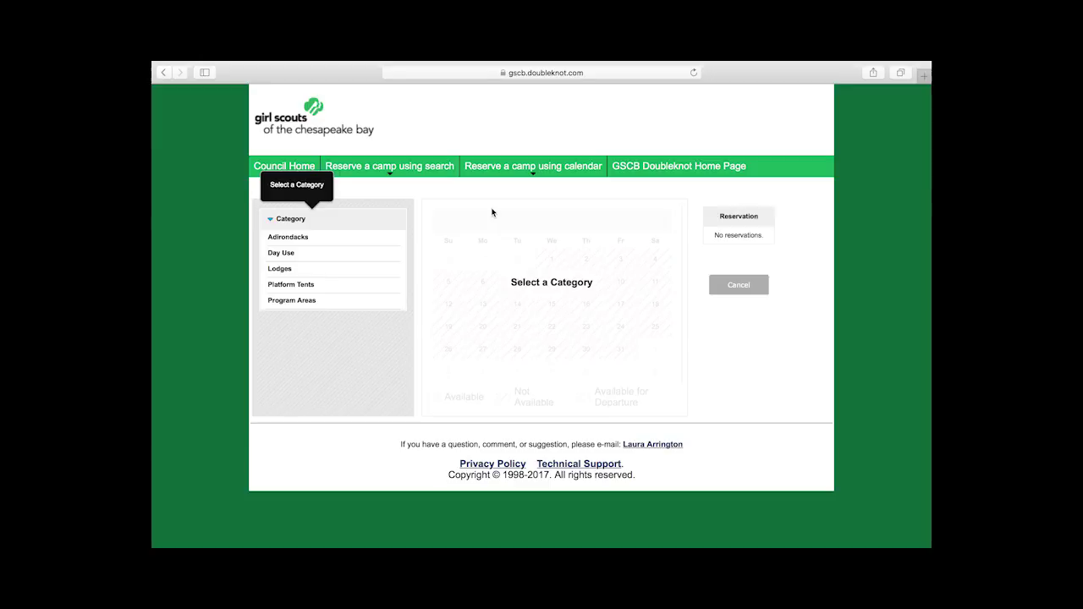
{"action": "left_click", "coordinate": [292, 301]}
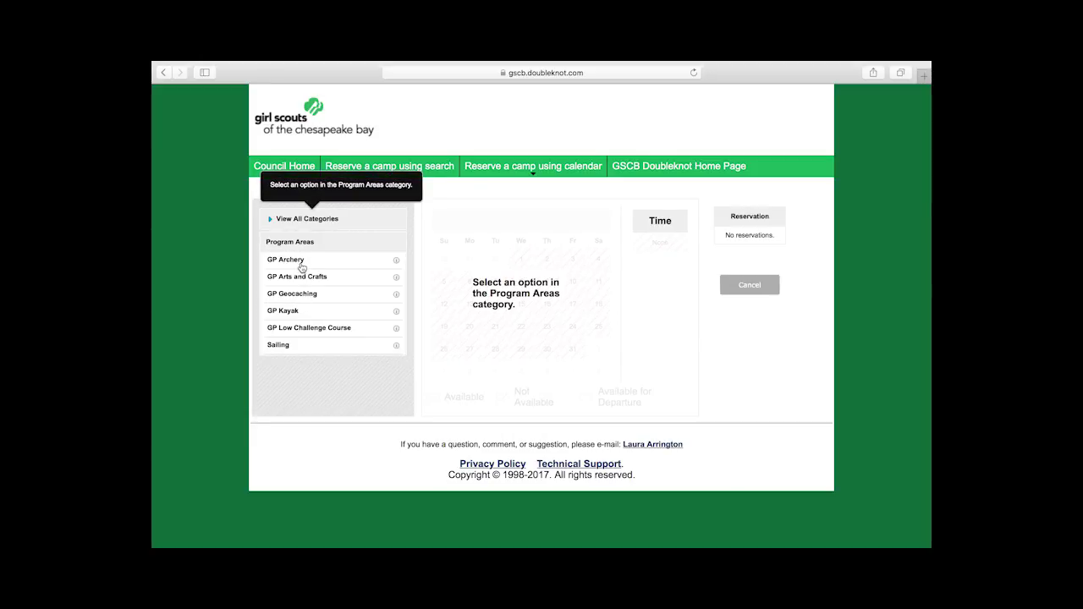
{"action": "left_click", "coordinate": [301, 266]}
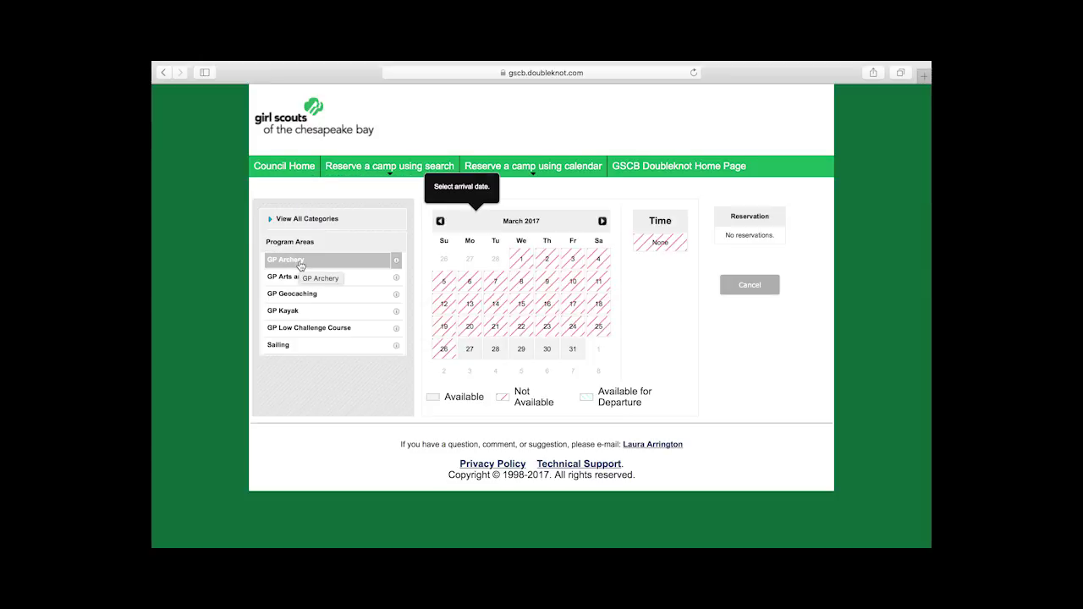
Step: Move the calendar ahead to June 2017 and pick June 1 as the date
{"action": "left_click", "coordinate": [603, 222]}
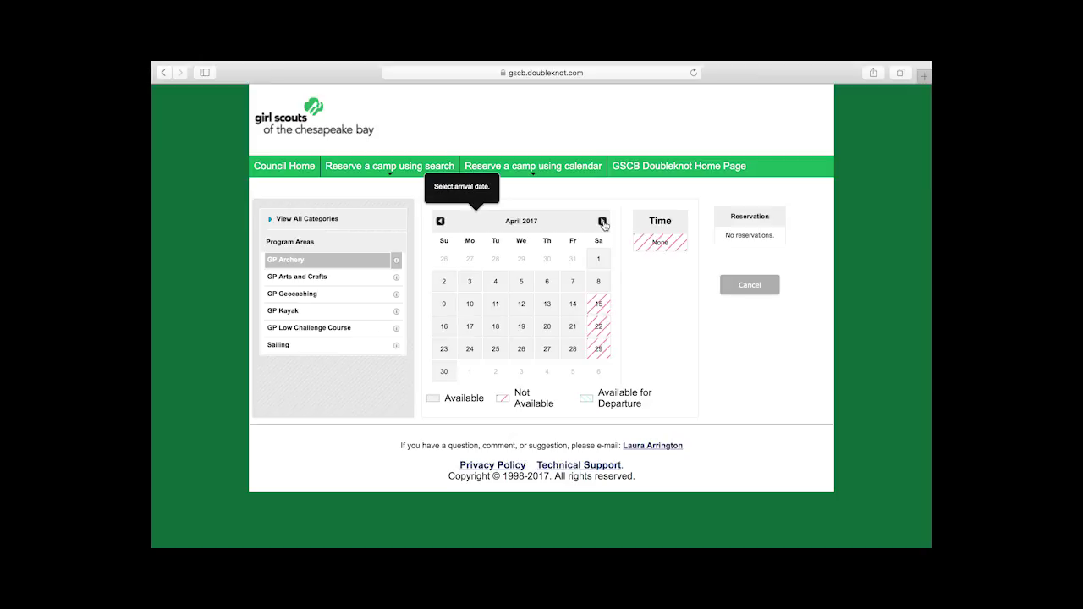
{"action": "left_click", "coordinate": [604, 223]}
{"action": "left_click", "coordinate": [603, 222]}
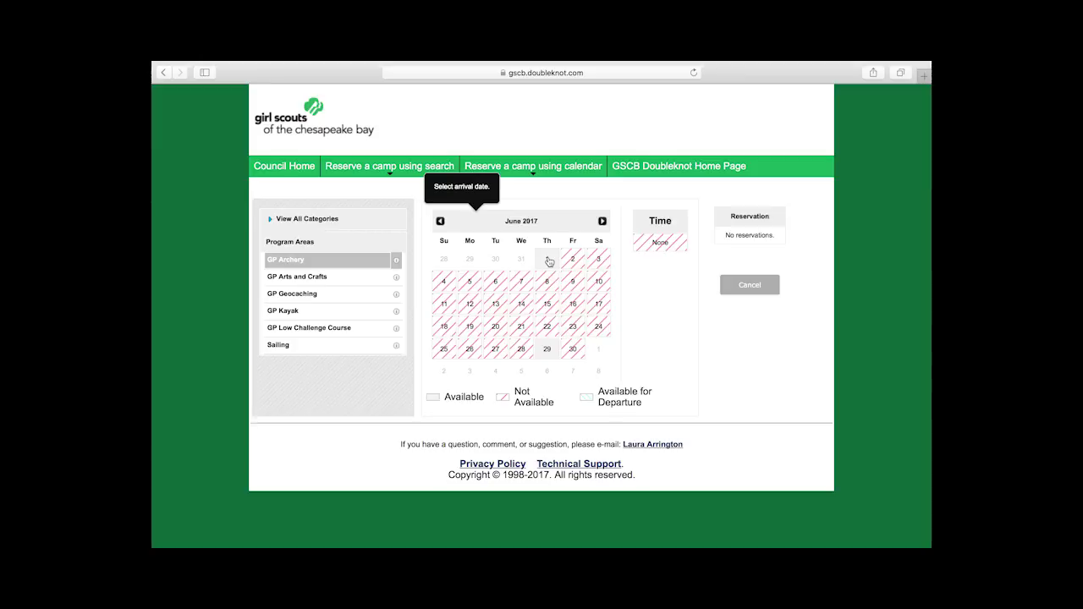
{"action": "left_click", "coordinate": [548, 262]}
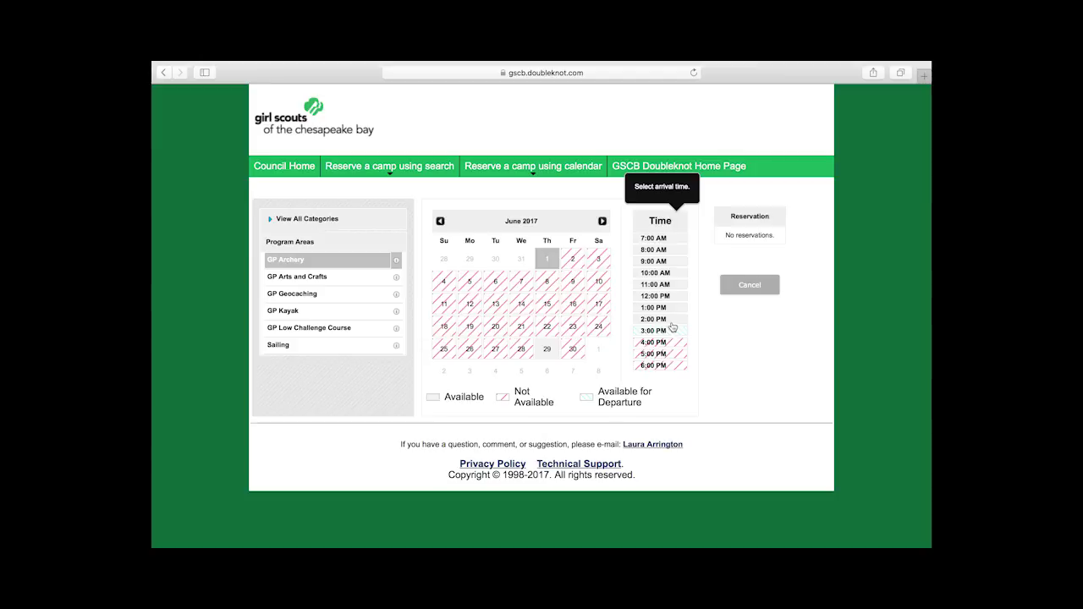
Step: Set the archery slot to 2:00 PM–3:00 PM and add it to the reservation
{"action": "left_click", "coordinate": [666, 321]}
{"action": "left_click", "coordinate": [666, 320]}
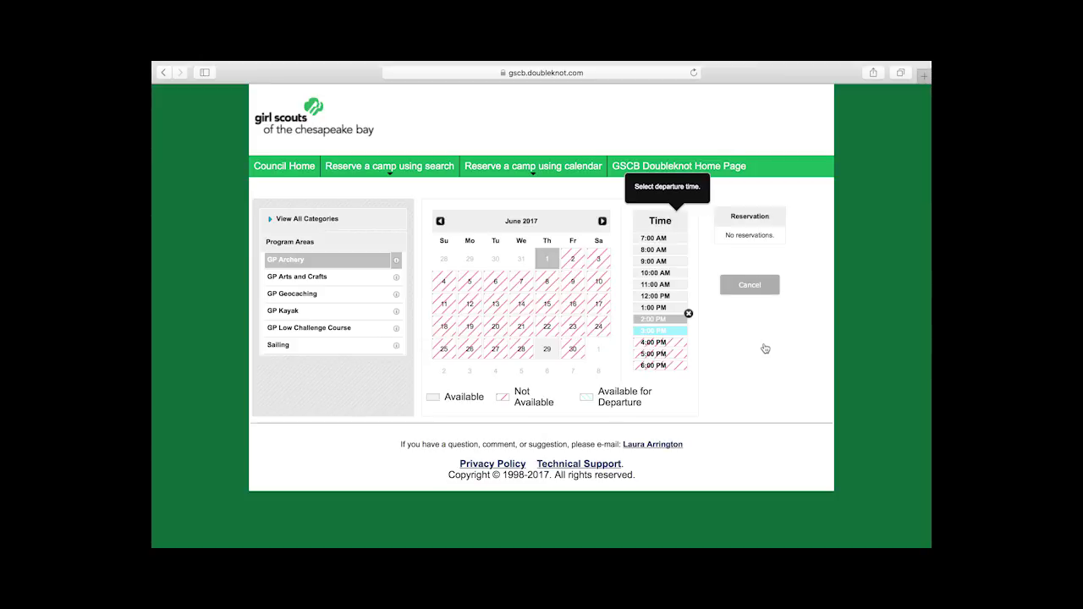
{"action": "left_click", "coordinate": [670, 331]}
{"action": "left_click", "coordinate": [687, 339]}
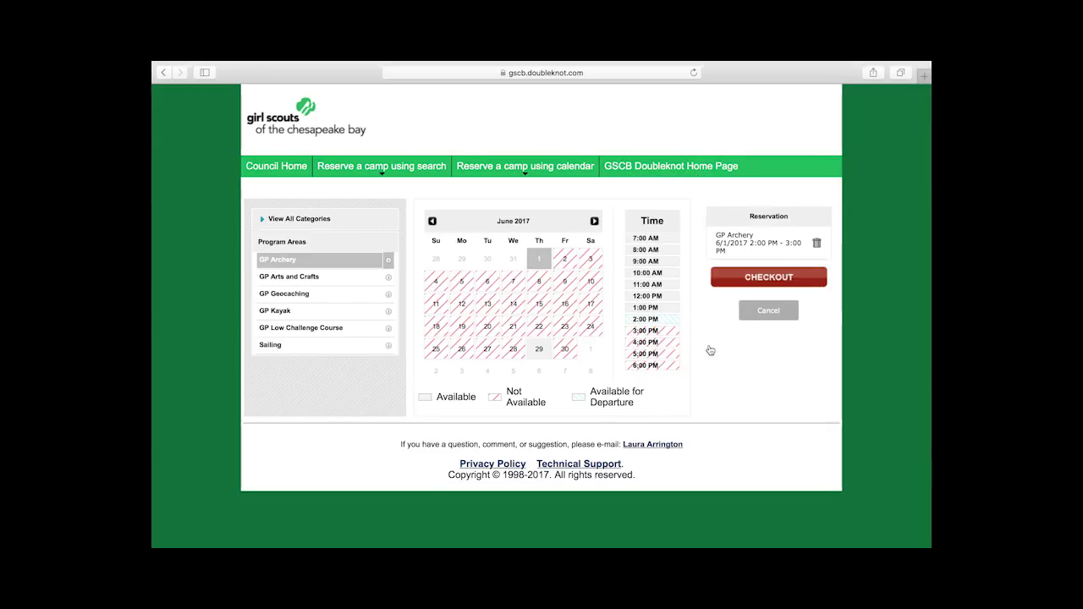
Step: Start checkout for the GP Archery 6/1/2017 reservation from the Reservation panel
{"action": "left_click", "coordinate": [760, 279]}
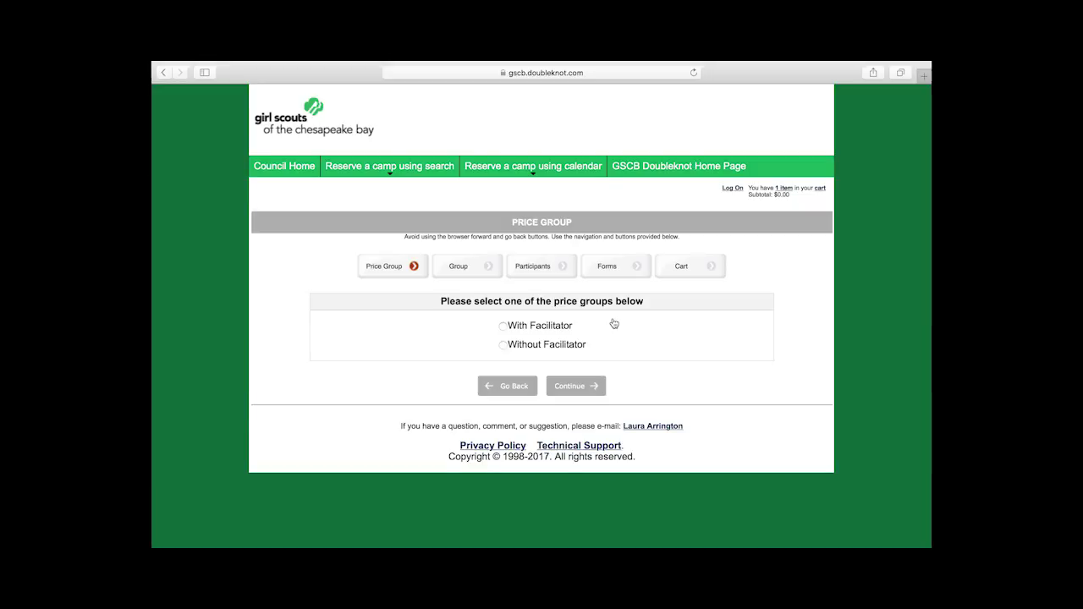
Step: Choose the With Facilitator price group and continue to the group information form
{"action": "left_click", "coordinate": [504, 332]}
{"action": "left_click", "coordinate": [583, 388]}
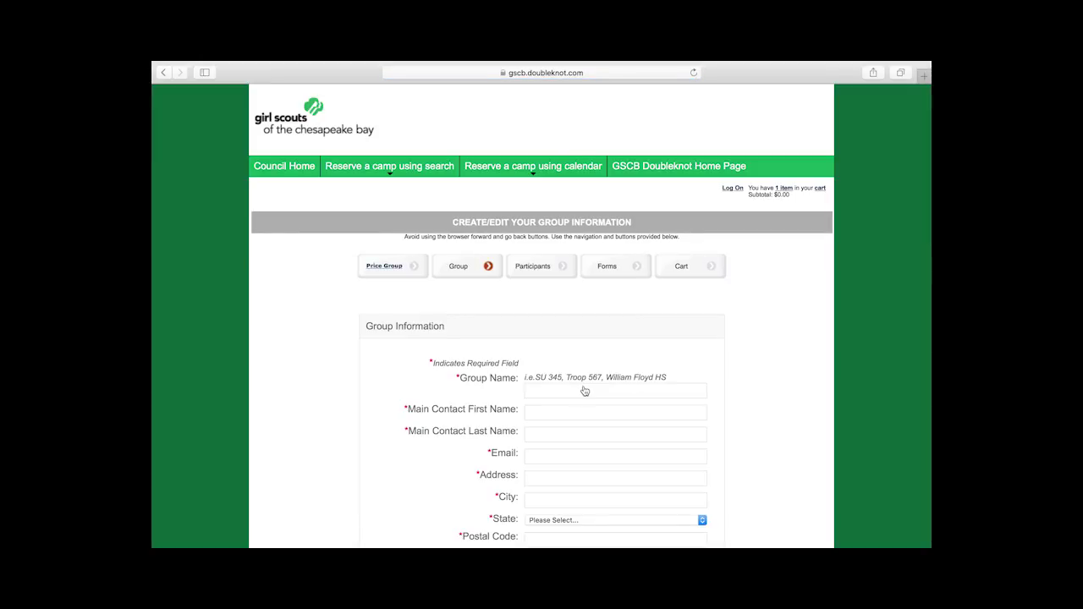
{"action": "scroll", "coordinate": [746, 383], "scroll_direction": "down", "scroll_amount": 5}
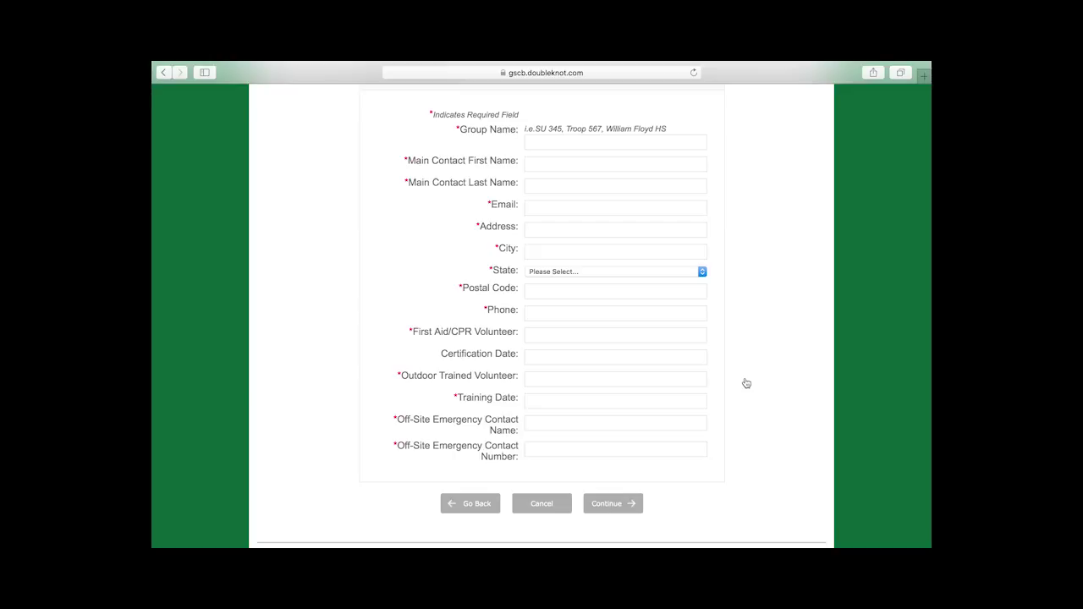
Step: Cancel the checkout, confirm it, and go to the GSCB Doubleknot Home Page
{"action": "left_click", "coordinate": [540, 504]}
{"action": "left_click", "coordinate": [529, 341]}
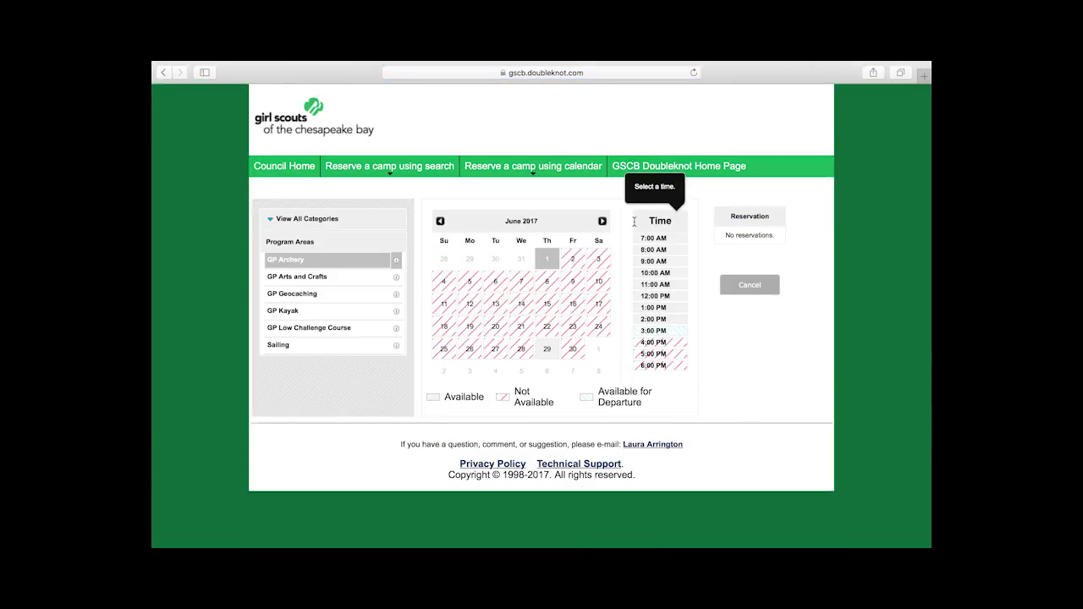
{"action": "left_click", "coordinate": [692, 165]}
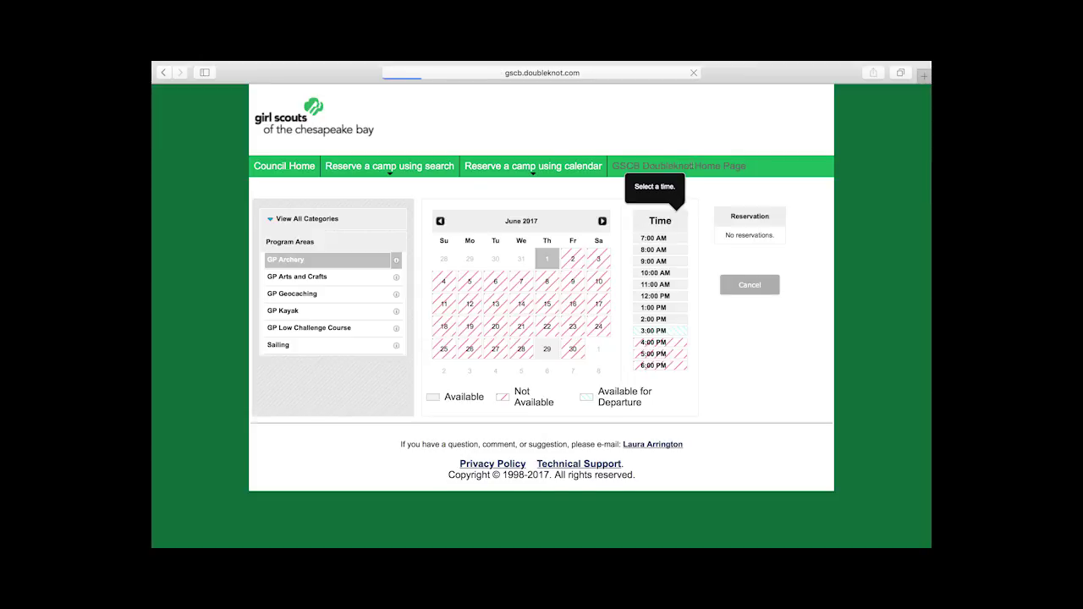